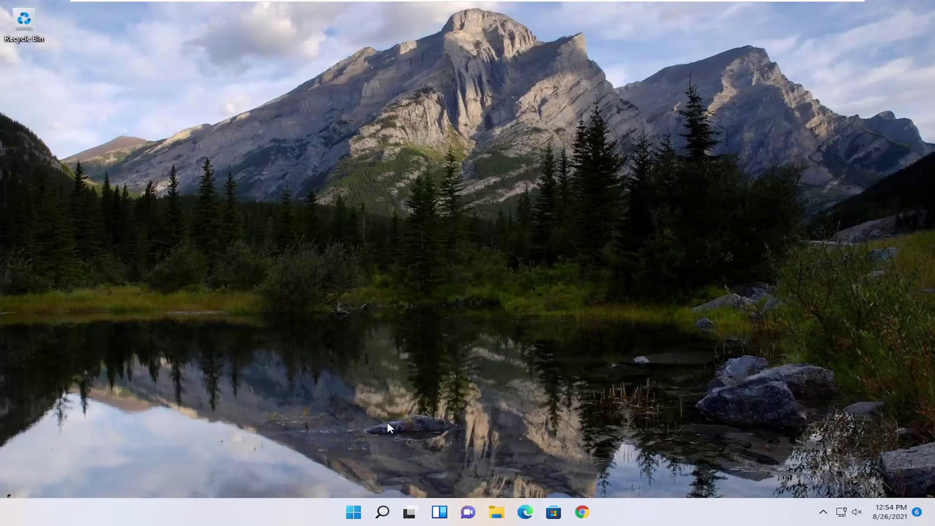
# - Search for 'cmd' and run Command Prompt as administrator
pyautogui.click(383, 511)
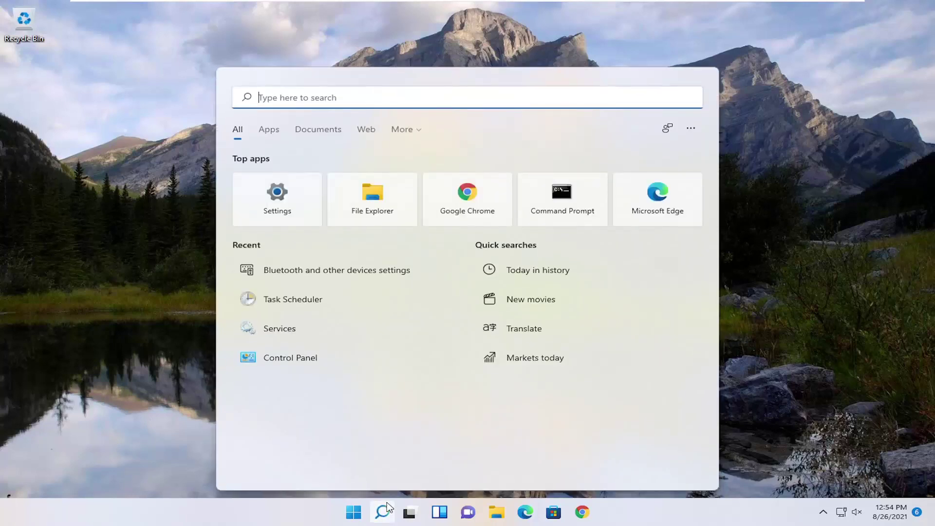
pyautogui.write('cmd')
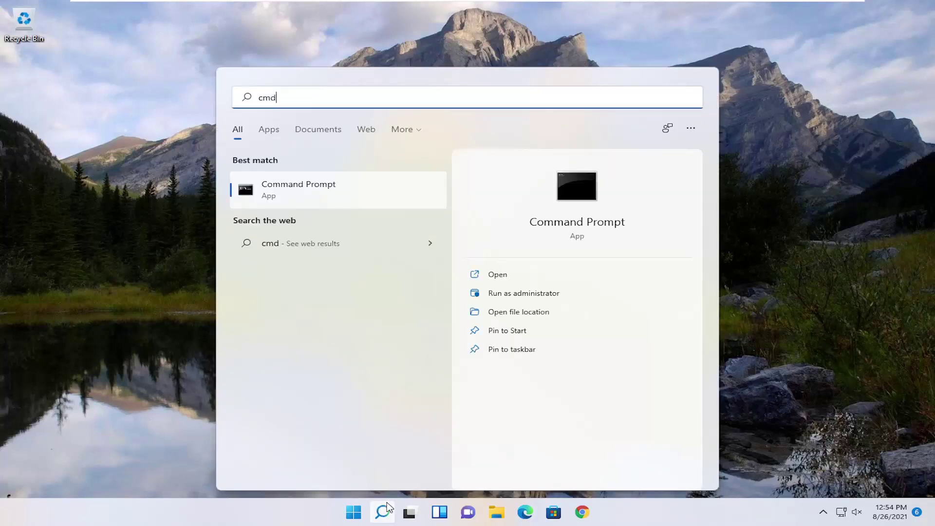
pyautogui.rightClick(302, 195)
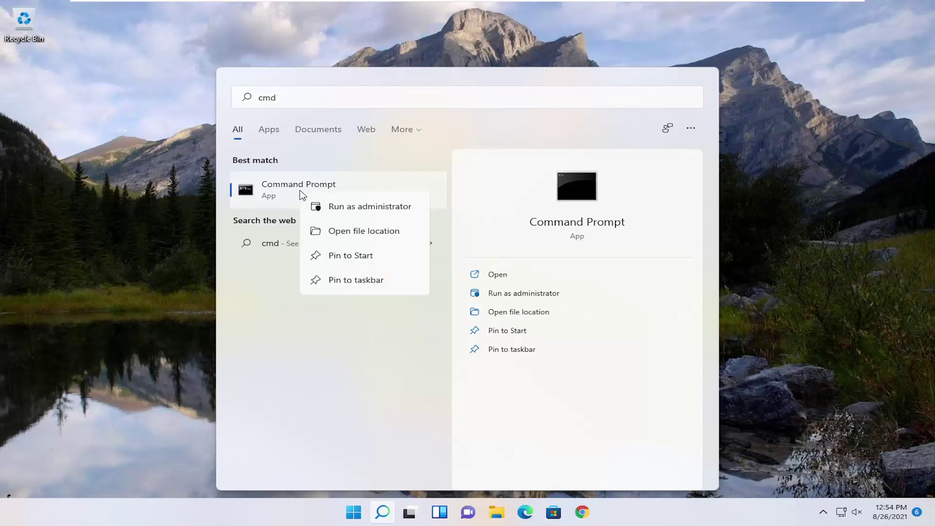
pyautogui.click(380, 207)
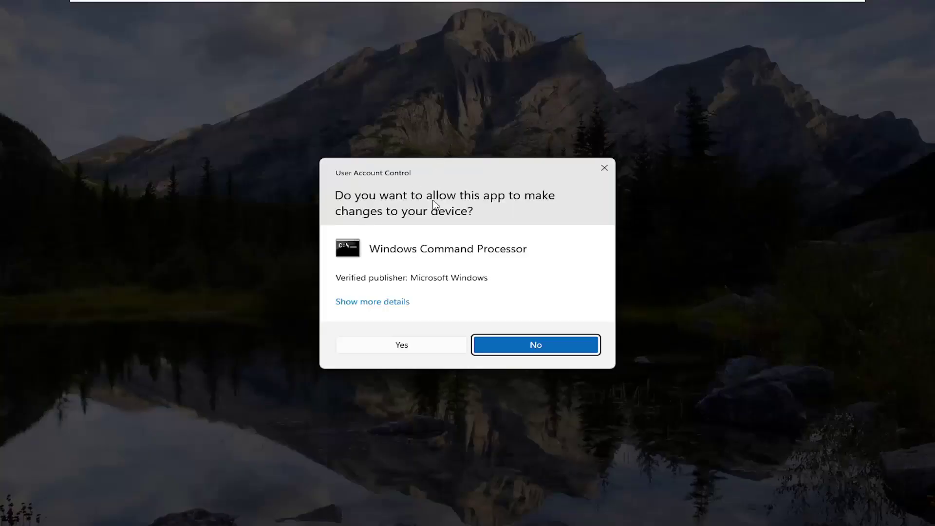
# - Approve UAC, run set devmgr_show_nonpresent_devices=1 in Command Prompt, and close it
pyautogui.click(403, 345)
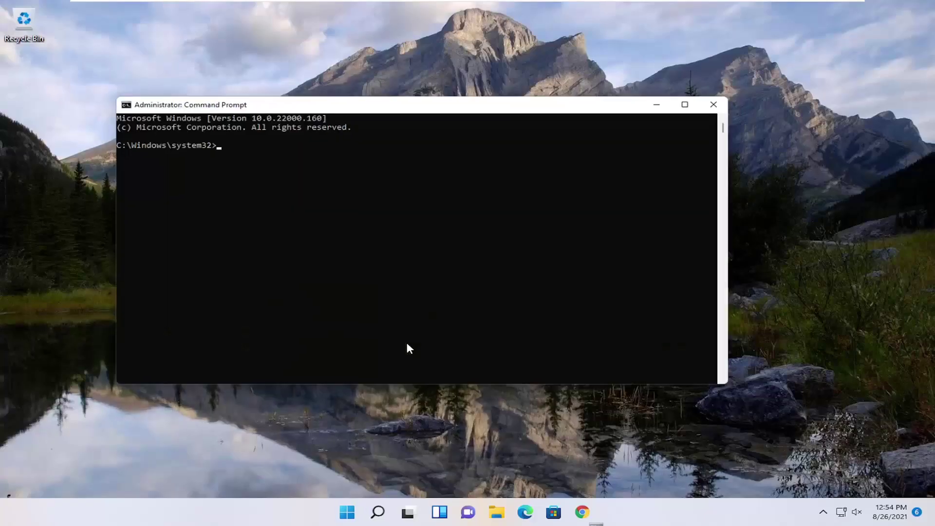
pyautogui.moveTo(351, 94); pyautogui.dragTo(375, 95)
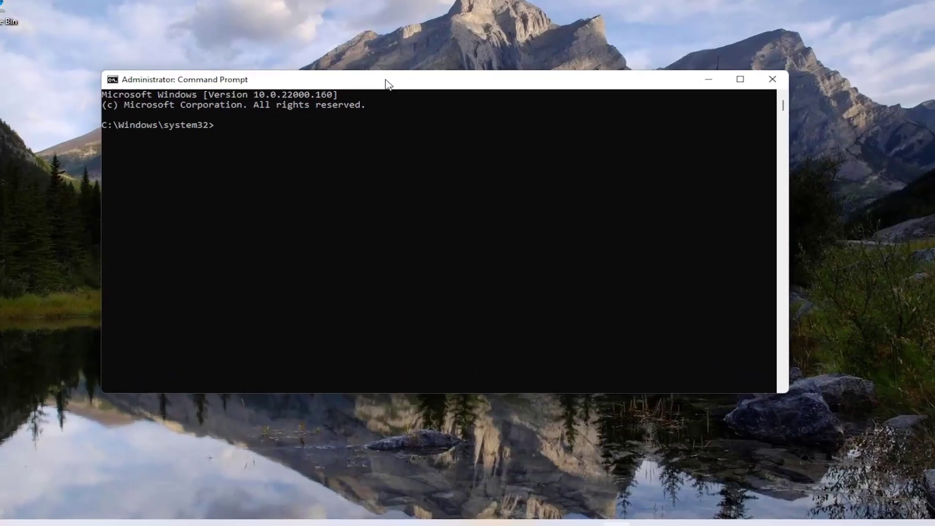
pyautogui.rightClick(386, 96)
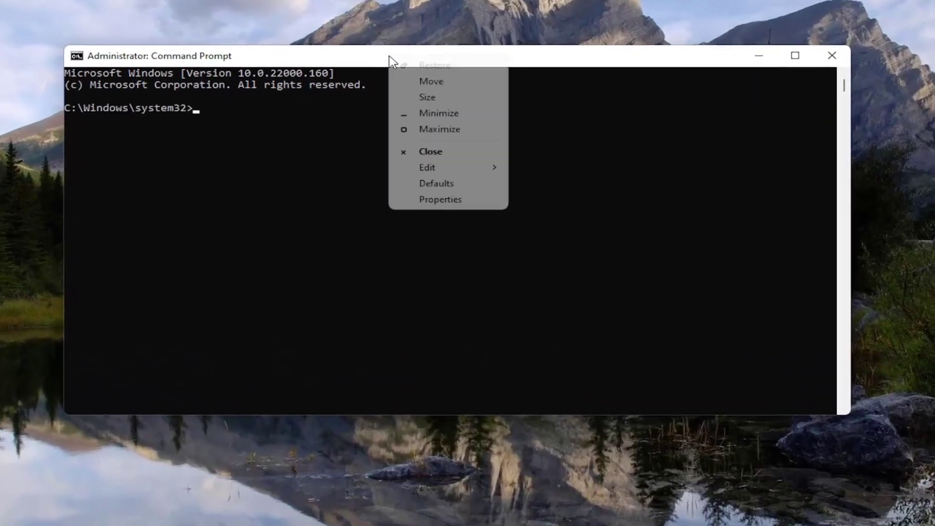
pyautogui.moveTo(425, 190)
pyautogui.click(551, 197)
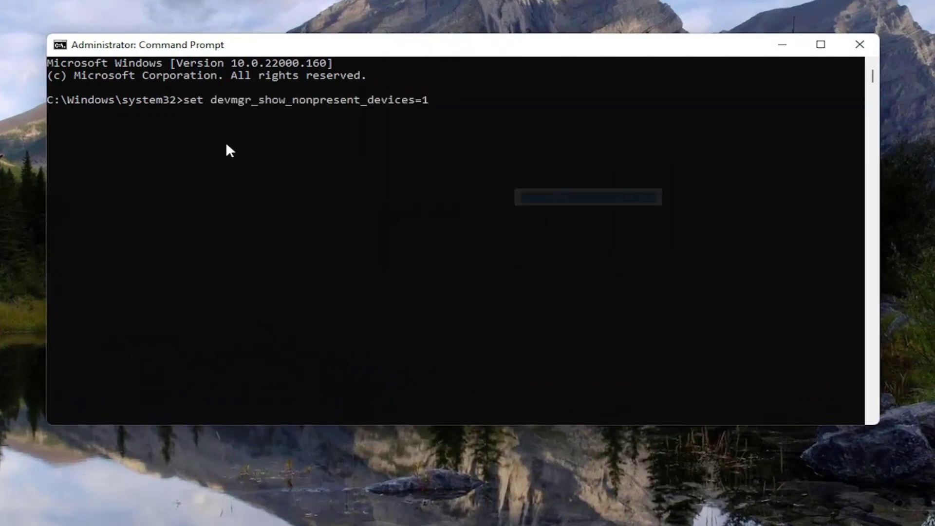
pyautogui.press('Return')
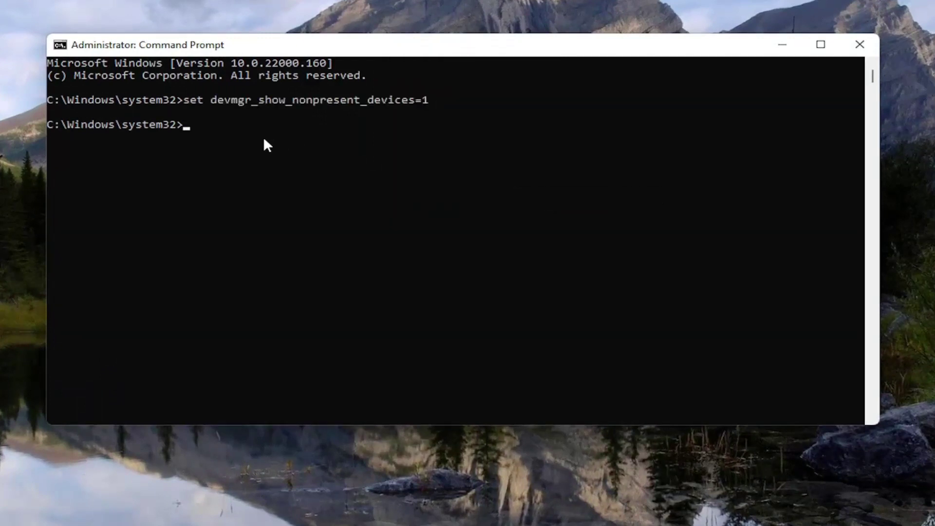
pyautogui.click(859, 35)
# - Open Device Manager by searching 'device manager'
pyautogui.press('super+s')
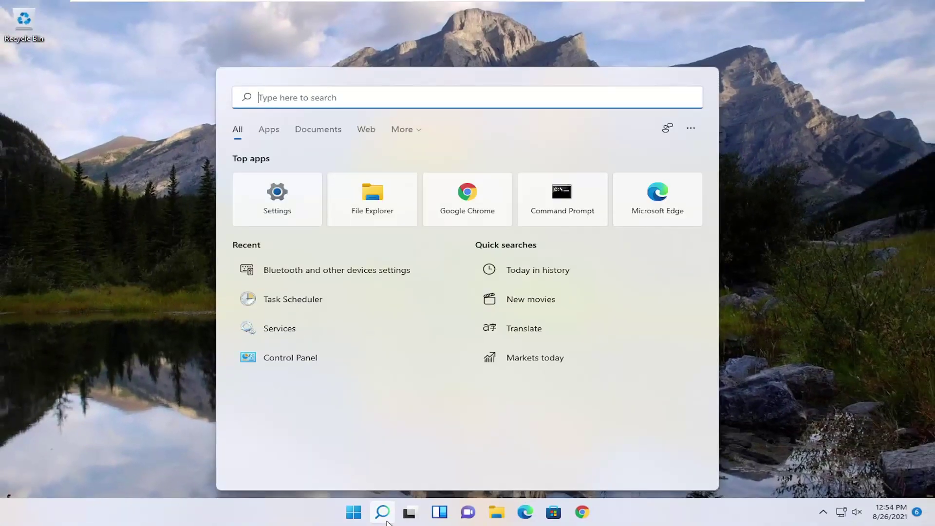
pyautogui.write('device manager')
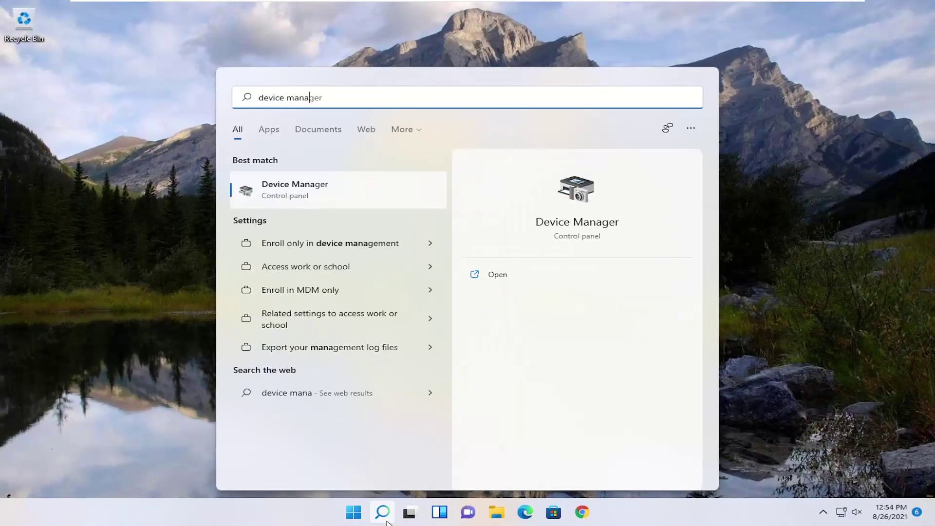
pyautogui.click(307, 190)
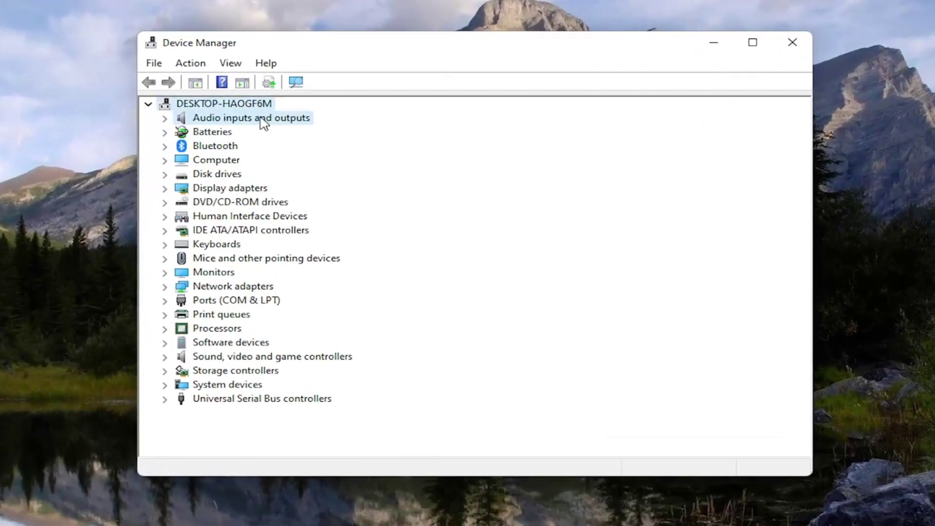
# - Expand Audio inputs and outputs and choose Update driver for the Speakers device
pyautogui.click(252, 117)
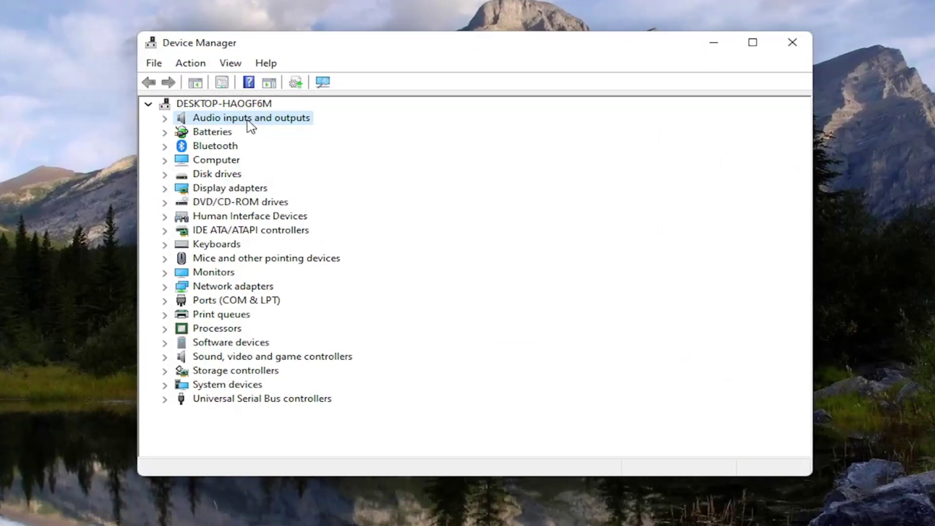
pyautogui.doubleClick(247, 120)
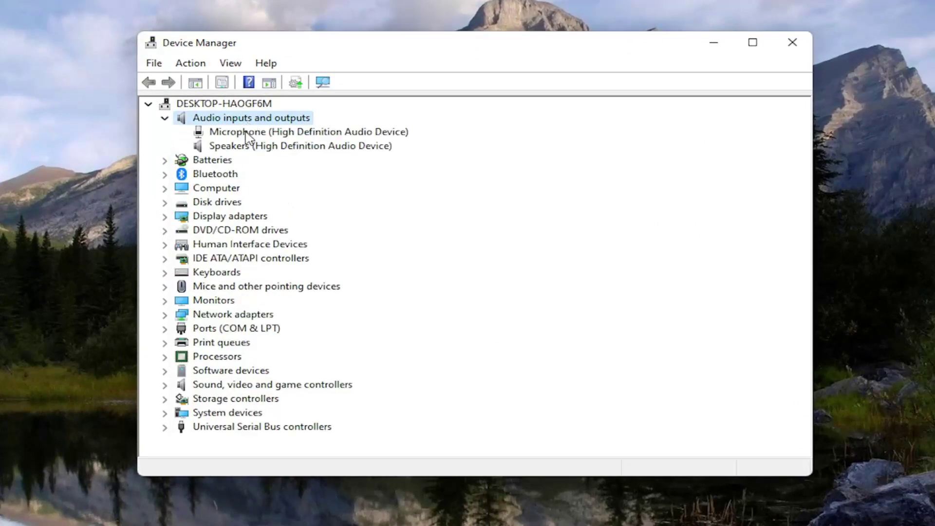
pyautogui.click(240, 146)
pyautogui.rightClick(239, 146)
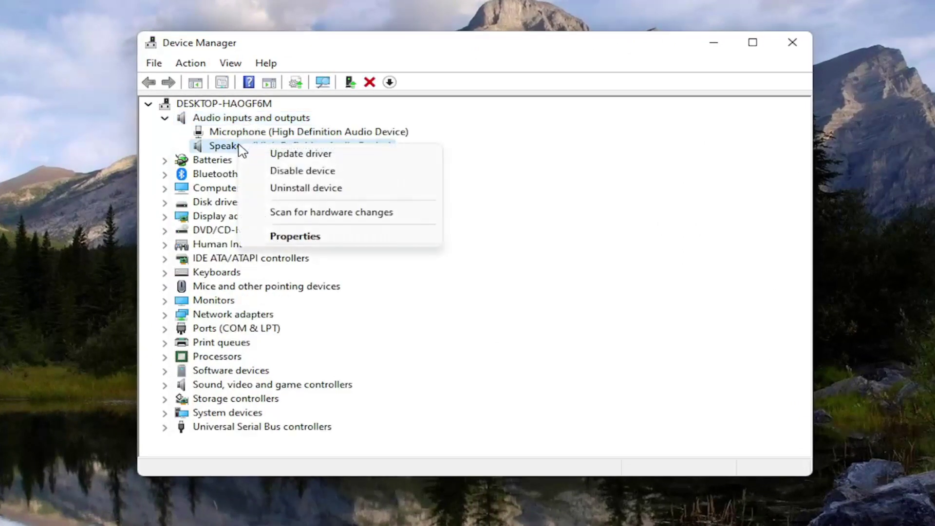
pyautogui.click(291, 154)
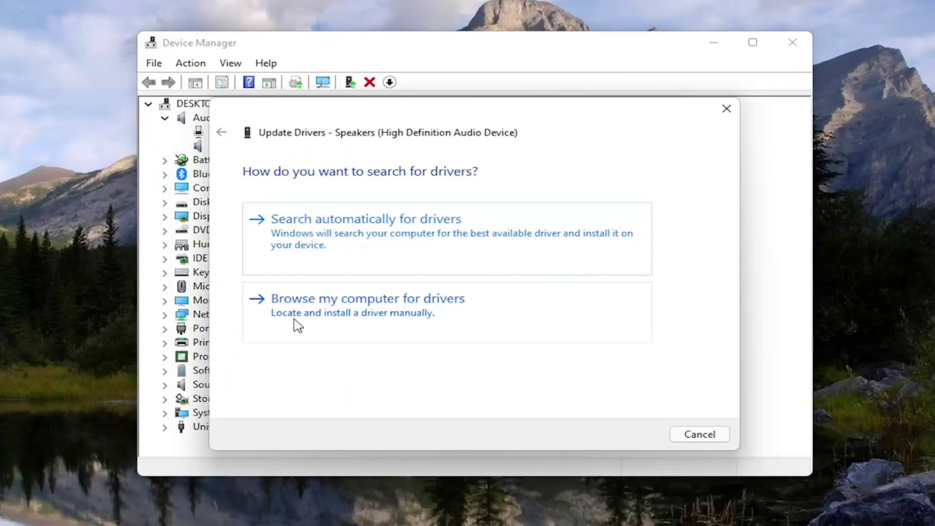
# - Install the Audio Endpoint driver for Speakers from local drivers, then close Device Manager
pyautogui.click(363, 317)
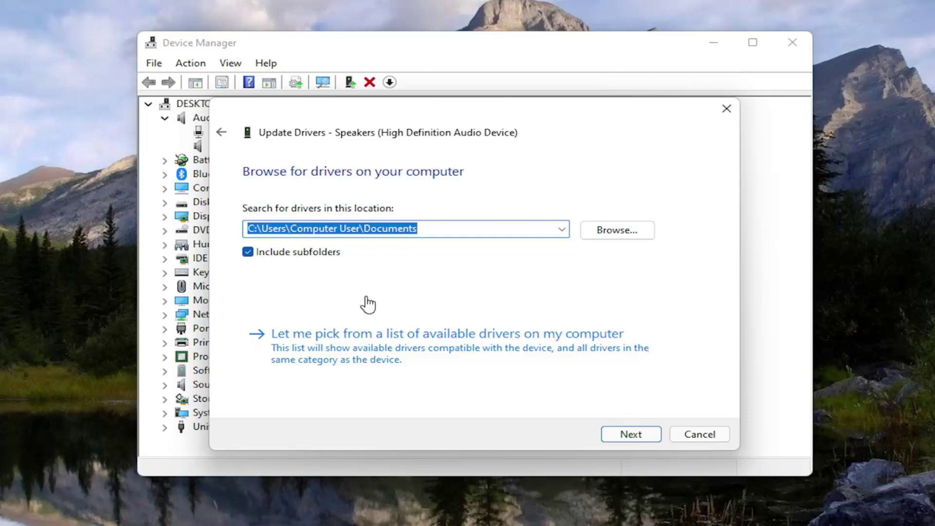
pyautogui.click(422, 349)
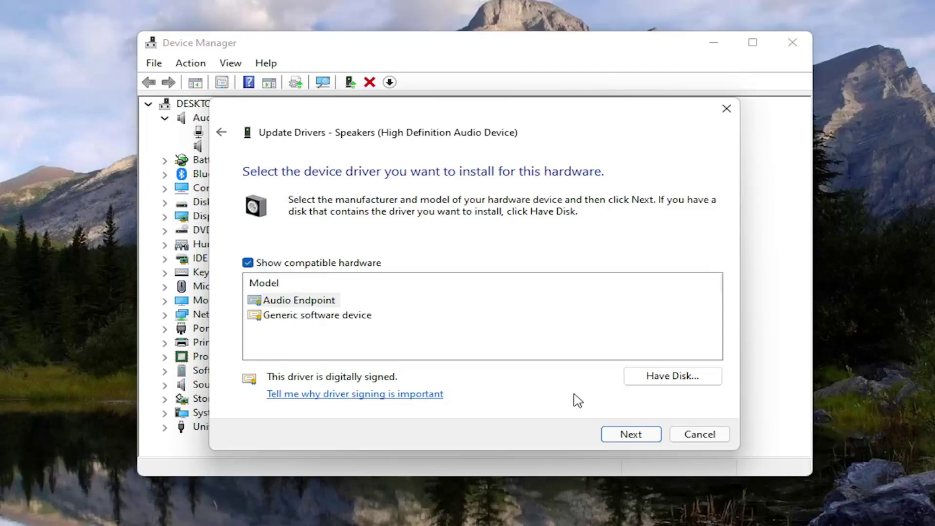
pyautogui.click(635, 432)
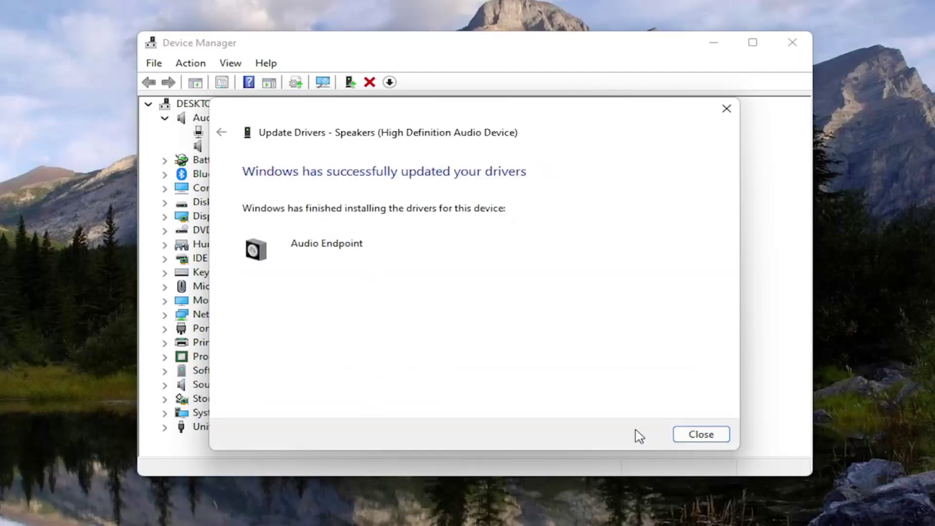
pyautogui.click(715, 438)
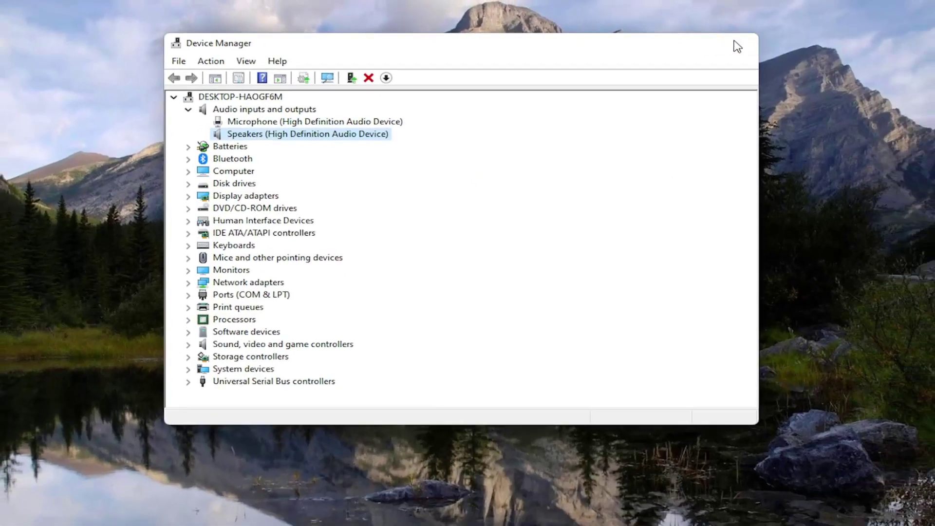
pyautogui.click(735, 42)
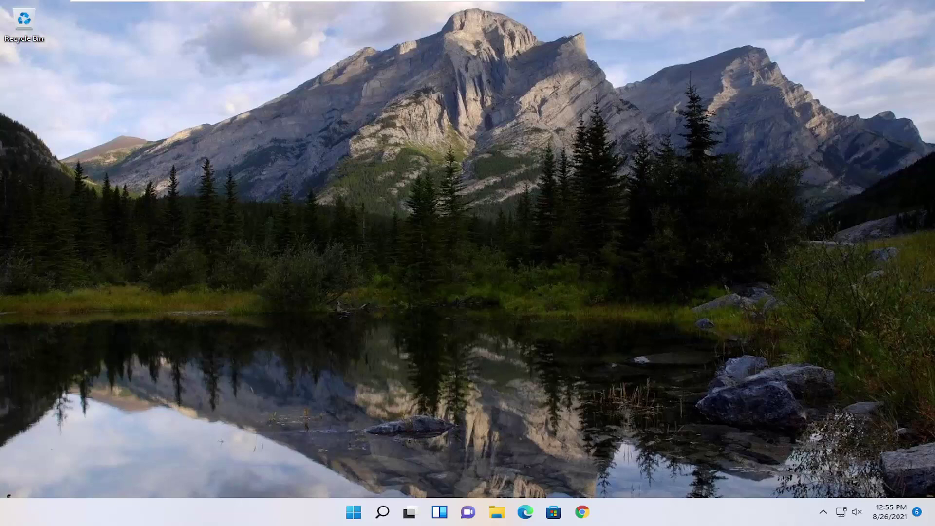
# - Search 'service' and launch the Services app
pyautogui.click(382, 513)
pyautogui.write('services')
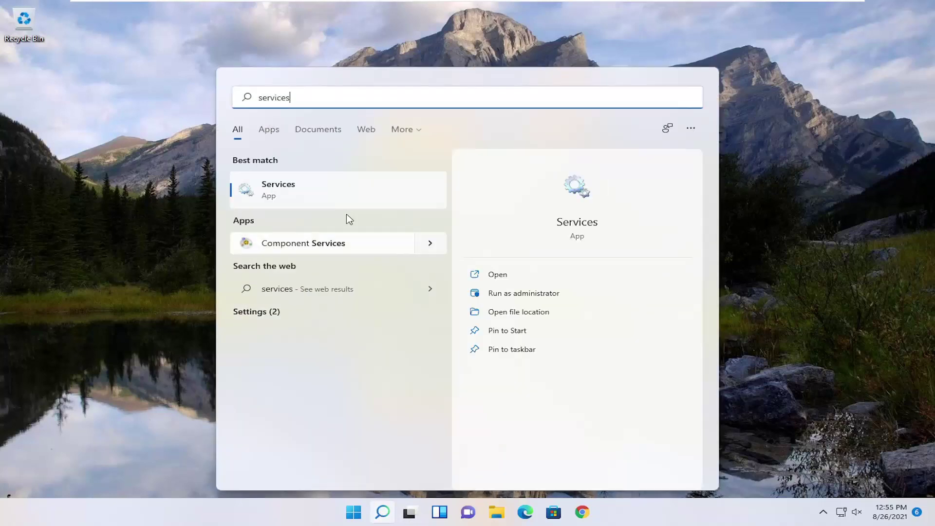
pyautogui.click(275, 195)
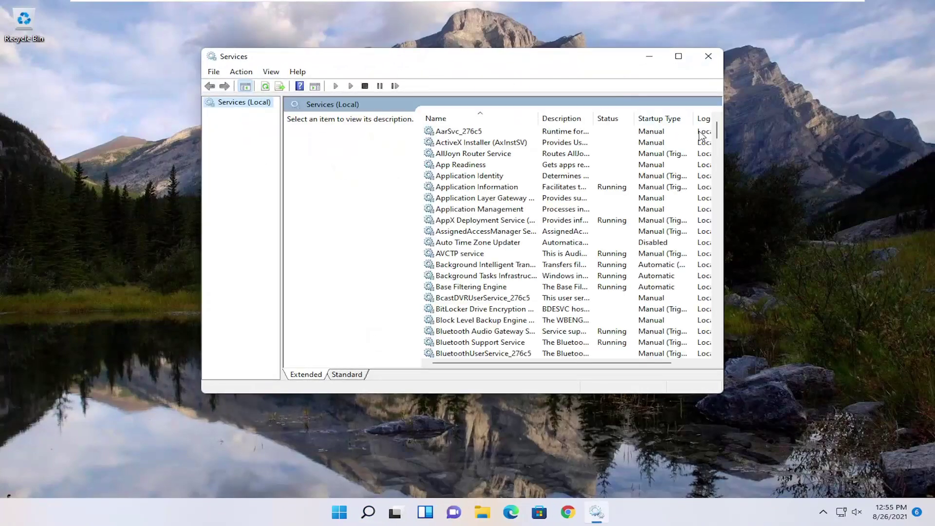
# - Confirm Windows Audio has Automatic startup, then close Services and dismiss the warning
pyautogui.moveTo(717, 130); pyautogui.dragTo(756, 328)
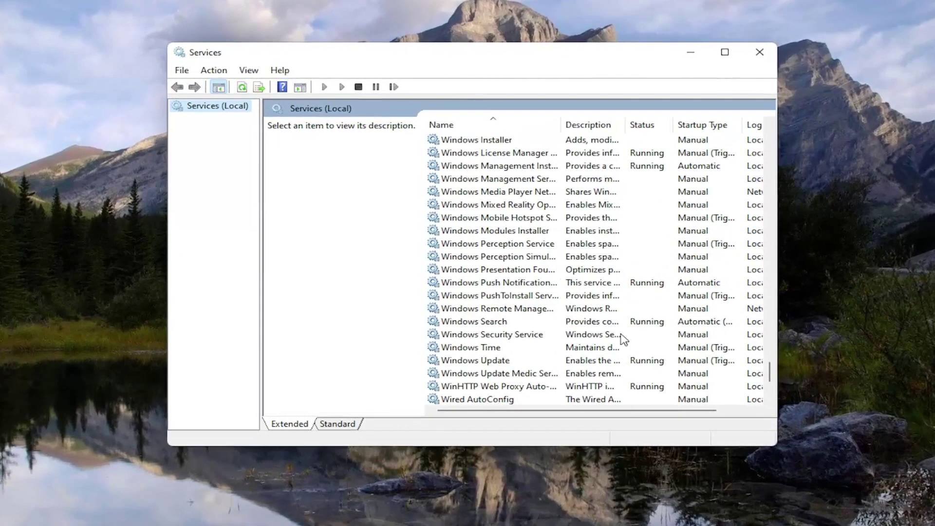
pyautogui.scroll(13, 591, 298)
pyautogui.scroll(-4, 493, 279)
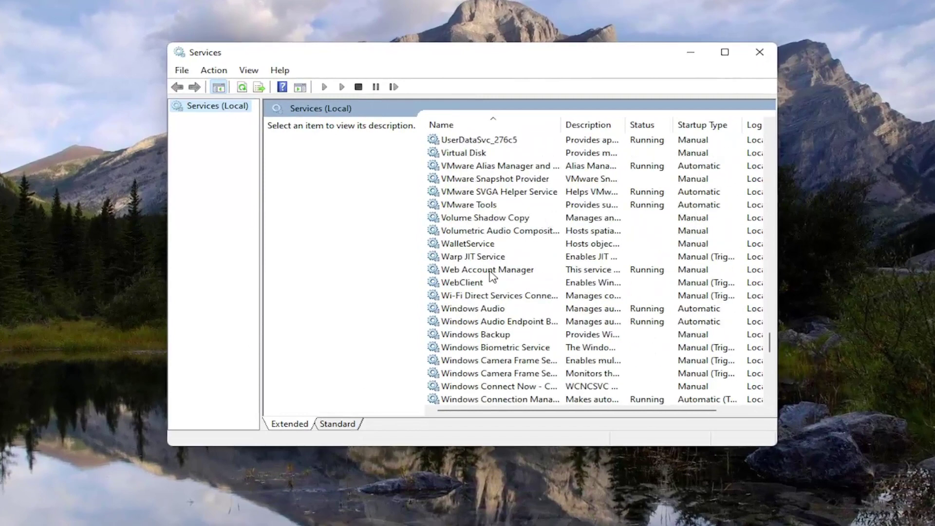
pyautogui.click(462, 271)
pyautogui.doubleClick(463, 271)
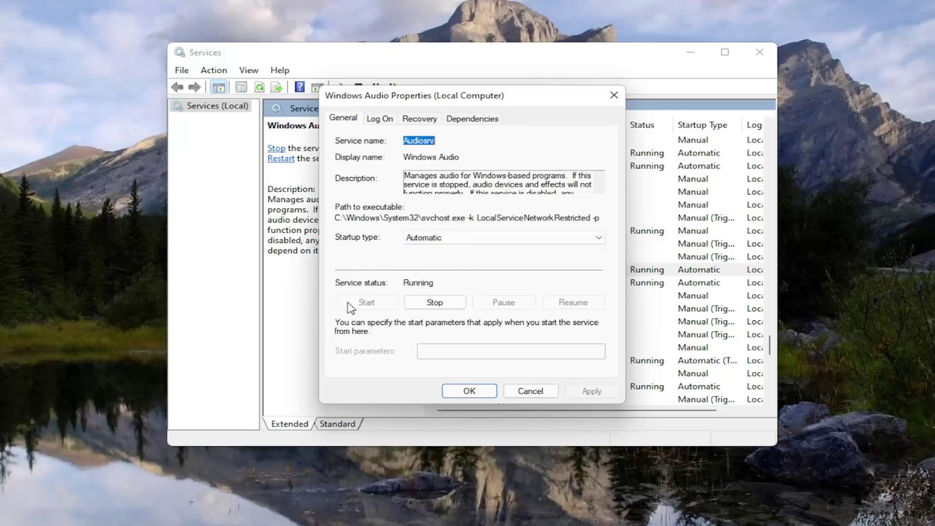
pyautogui.click(469, 390)
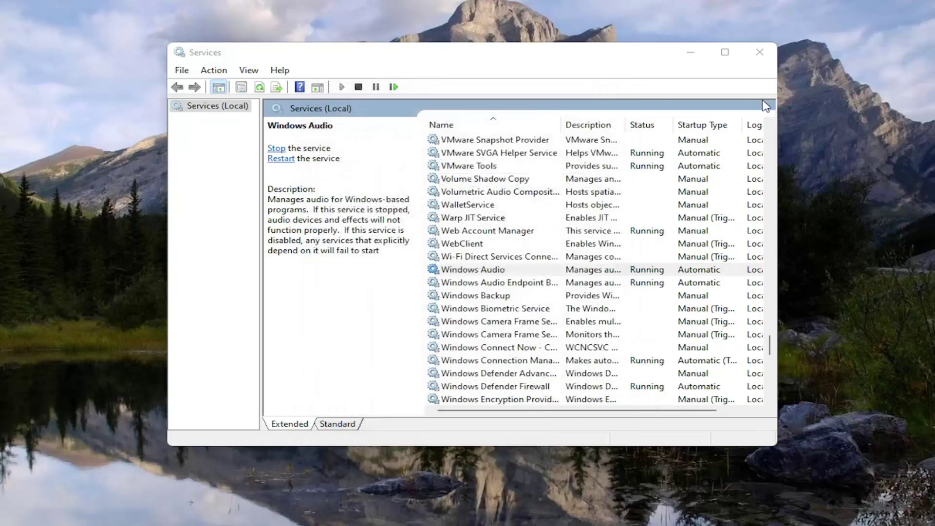
pyautogui.click(759, 52)
pyautogui.click(593, 313)
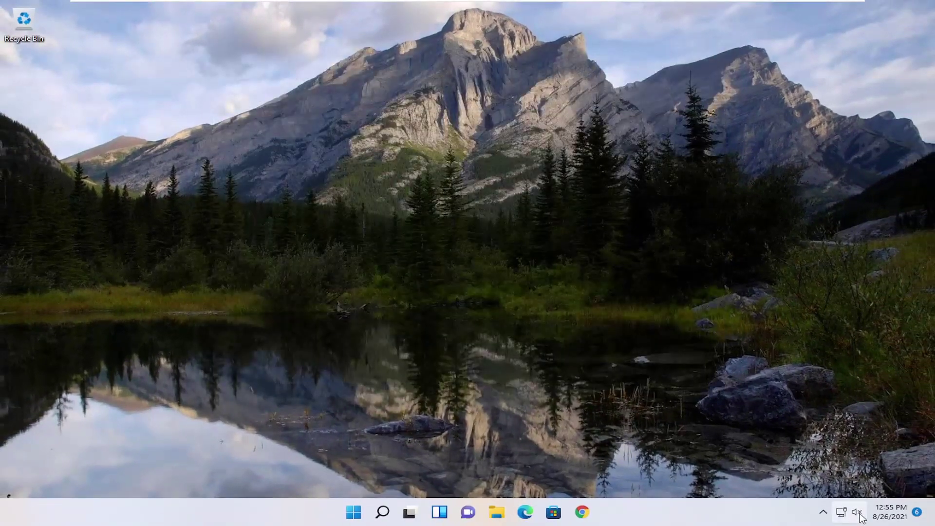
# - Check the volume in Quick Settings, then restart Windows from the Start button's power menu
pyautogui.click(860, 517)
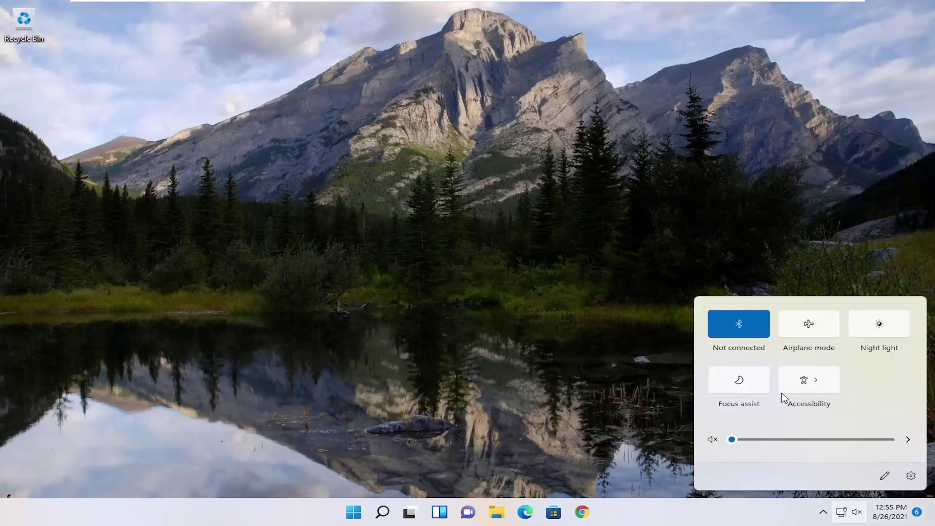
pyautogui.click(413, 459)
pyautogui.rightClick(354, 512)
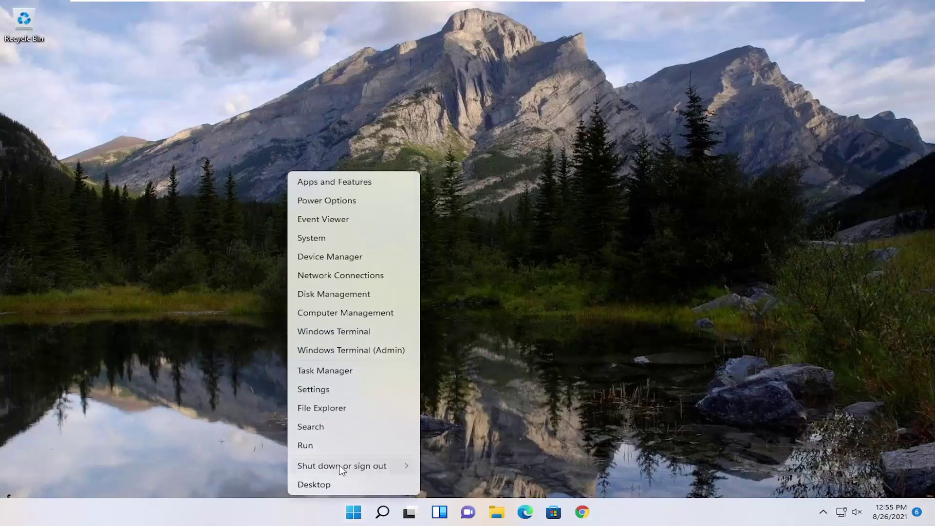
pyautogui.moveTo(341, 469)
pyautogui.click(441, 485)
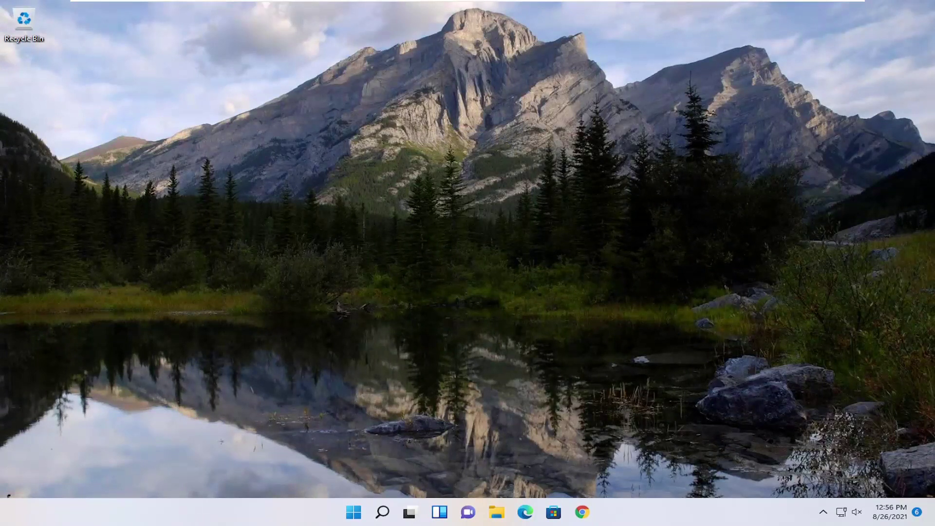
# - Search Windows for 'trouble' to reach Troubleshoot settings
pyautogui.click(382, 514)
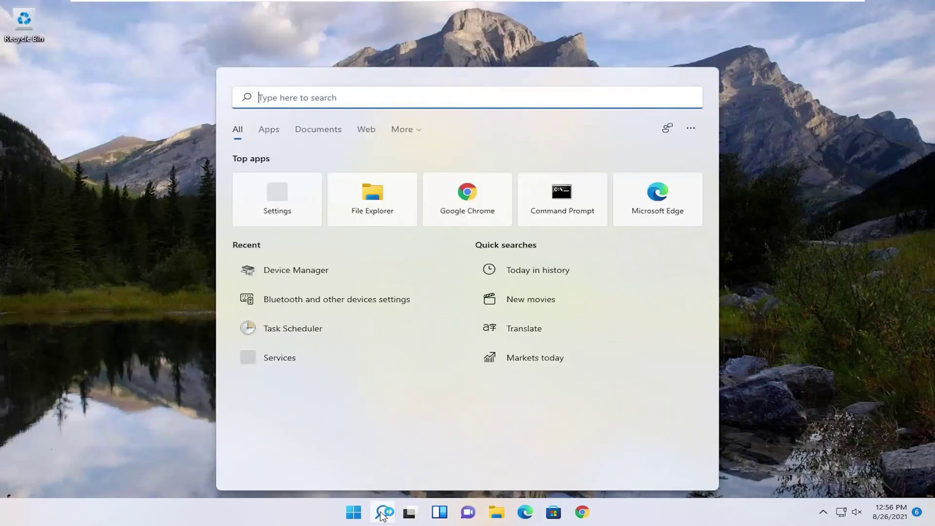
pyautogui.write('trouble')
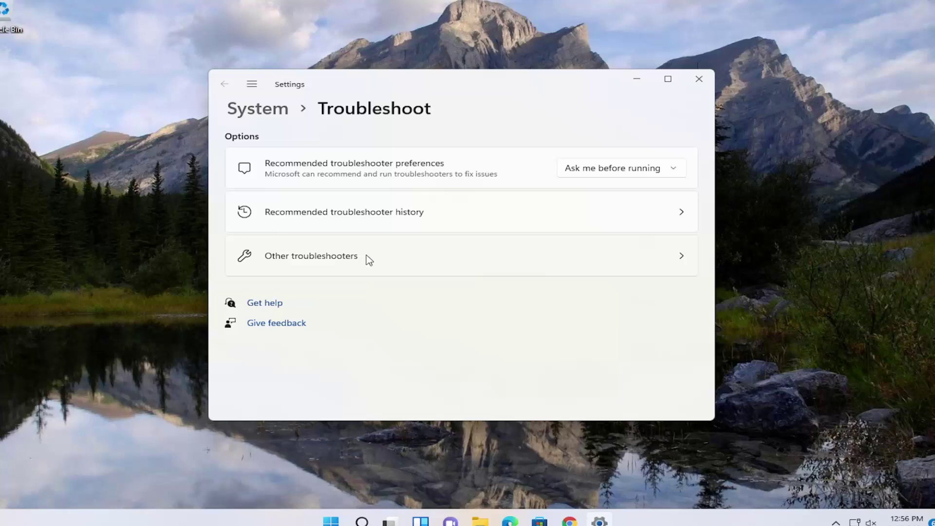
# - Run the Playing Audio troubleshooter from the Other troubleshooters list
pyautogui.click(376, 258)
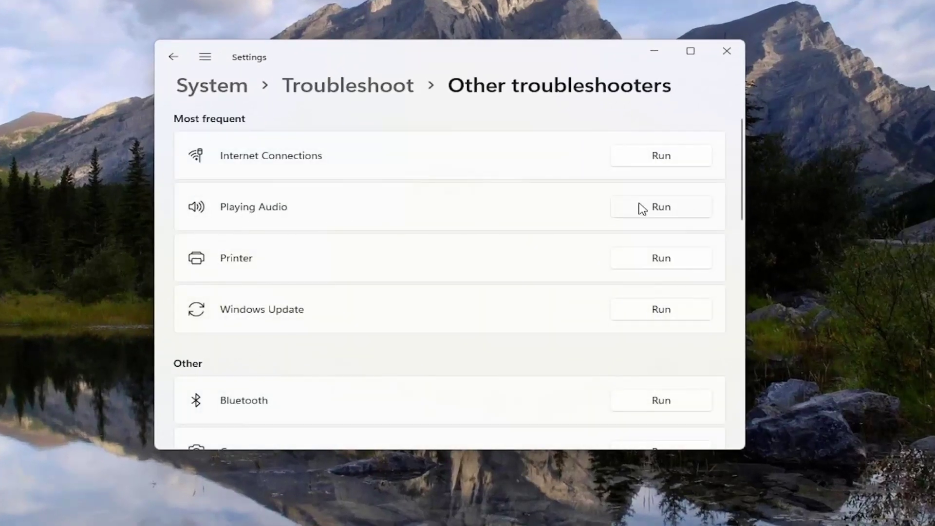
pyautogui.click(660, 207)
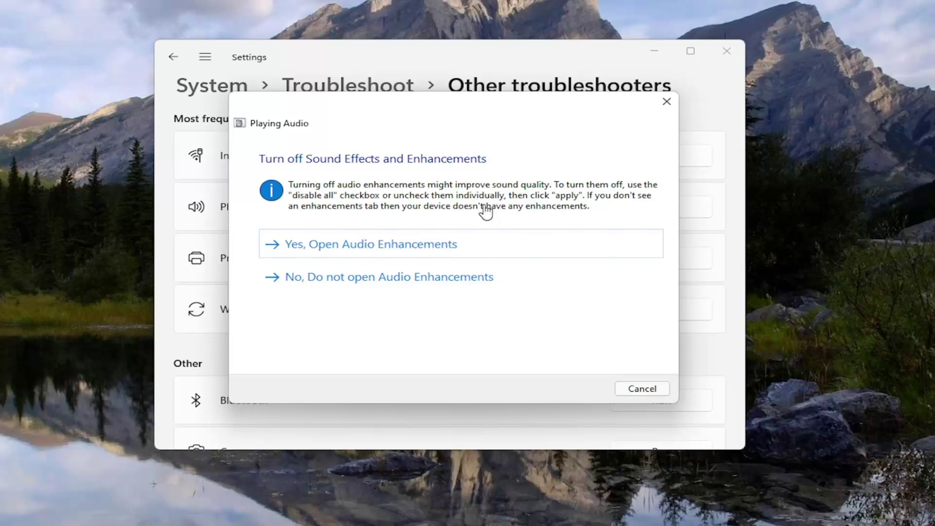
# - Decline Audio Enhancements, finish the Playing Audio troubleshooter, and close Settings
pyautogui.click(393, 278)
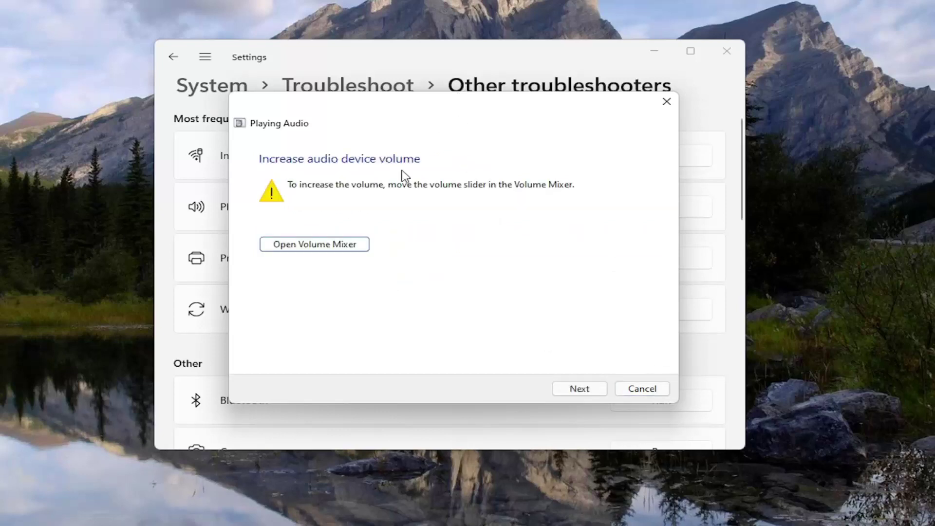
pyautogui.click(573, 392)
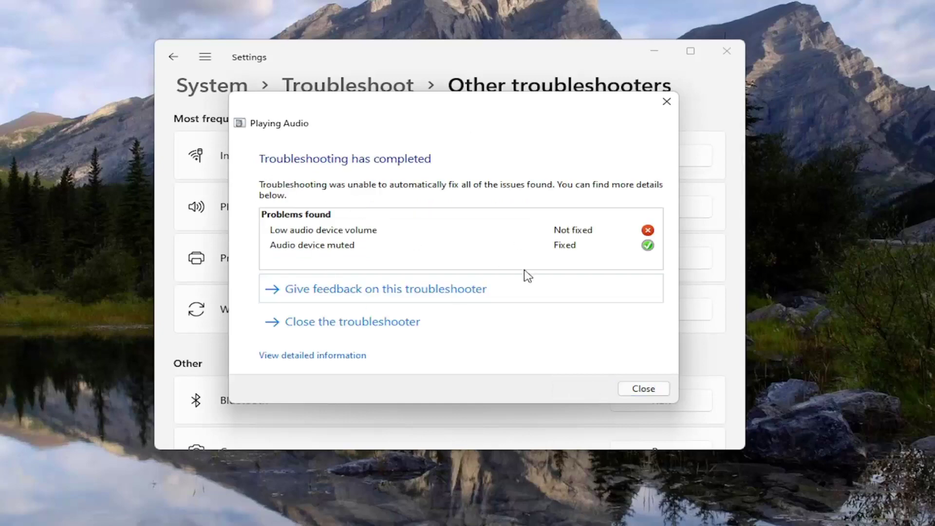
pyautogui.click(643, 389)
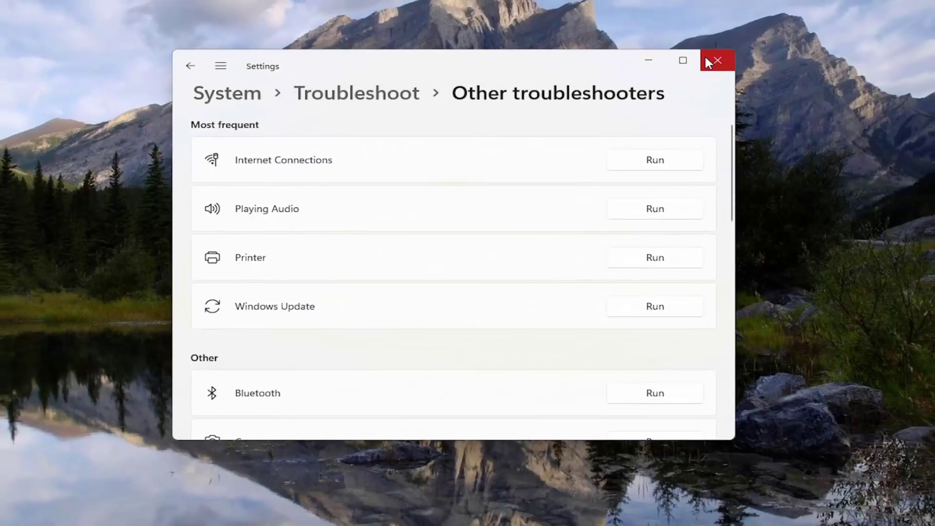
pyautogui.click(708, 59)
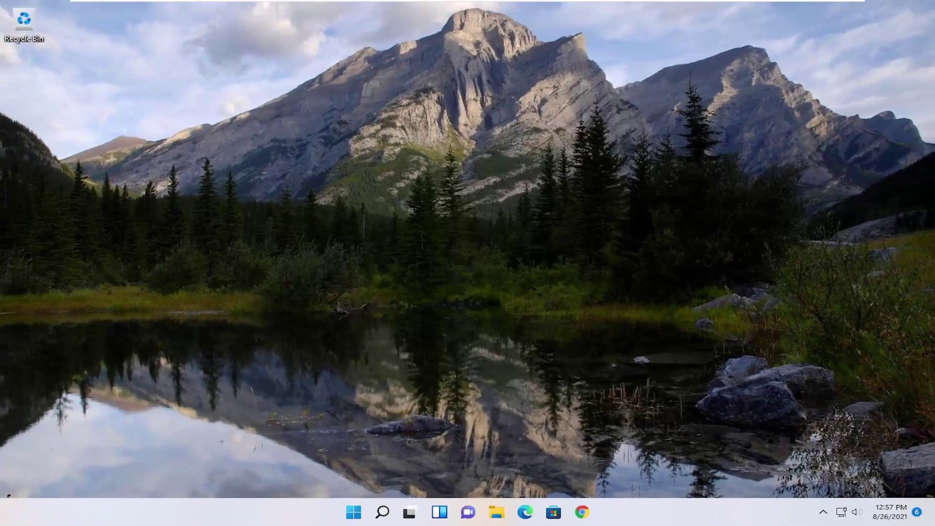